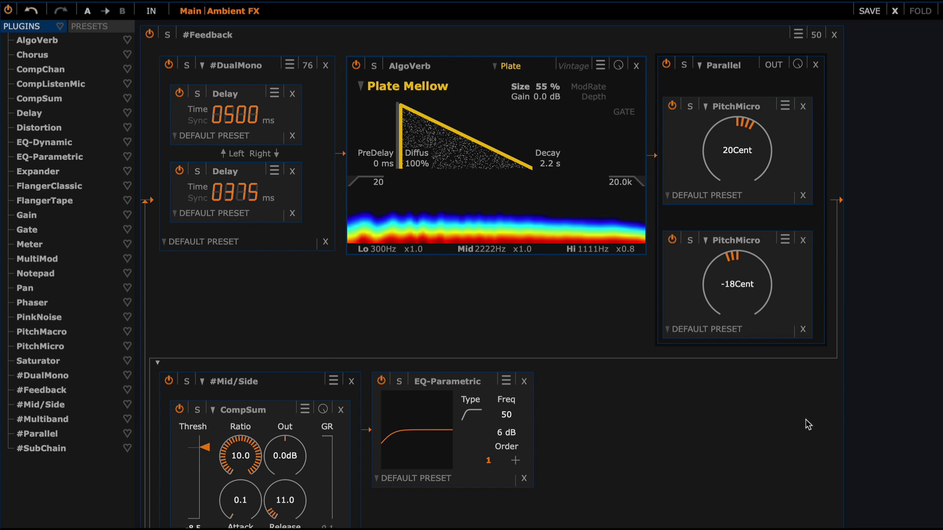
Drop a Distortion module into the Ambient FX chain right after EQ-Parametric.
{"action": "scroll", "coordinate": [808, 431], "scroll_direction": "down", "scroll_amount": 5}
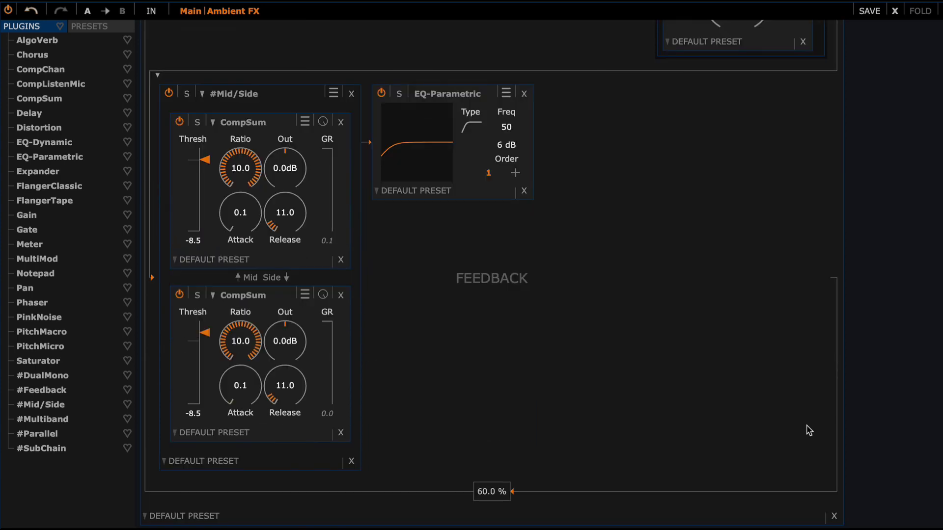
{"action": "left_click_drag", "start_coordinate": [55, 127], "coordinate": [557, 145]}
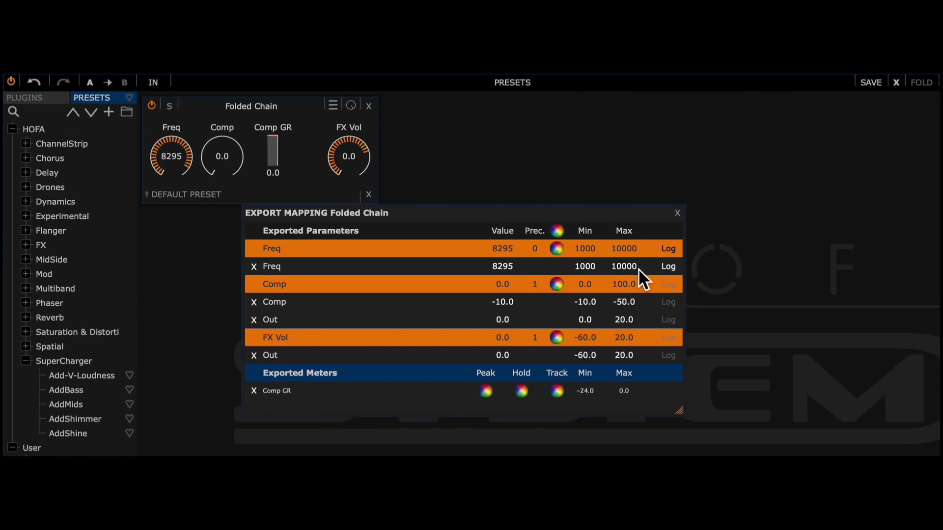
Recolour the FX Vol control in Export Mapping to fully saturated red FF0000.
{"action": "left_click", "coordinate": [560, 336]}
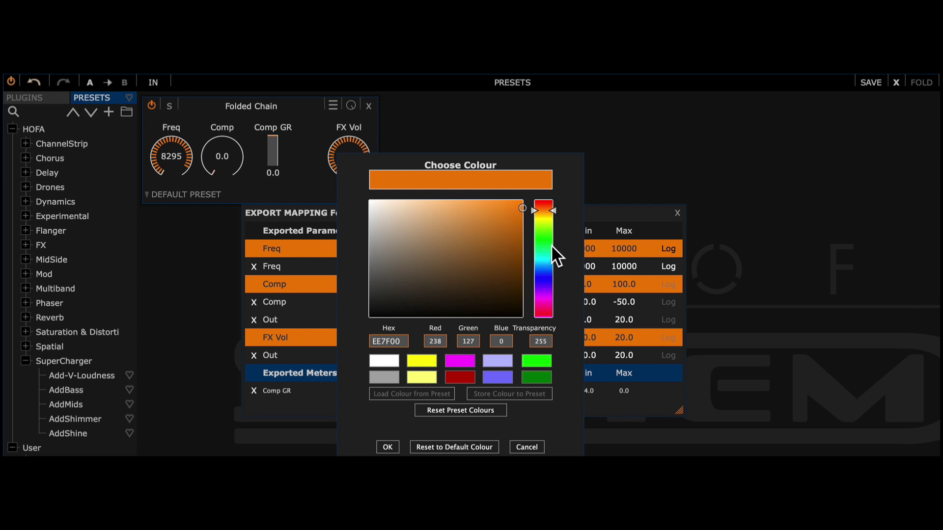
{"action": "left_click_drag", "start_coordinate": [551, 246], "coordinate": [547, 318]}
{"action": "left_click_drag", "start_coordinate": [471, 224], "coordinate": [545, 185]}
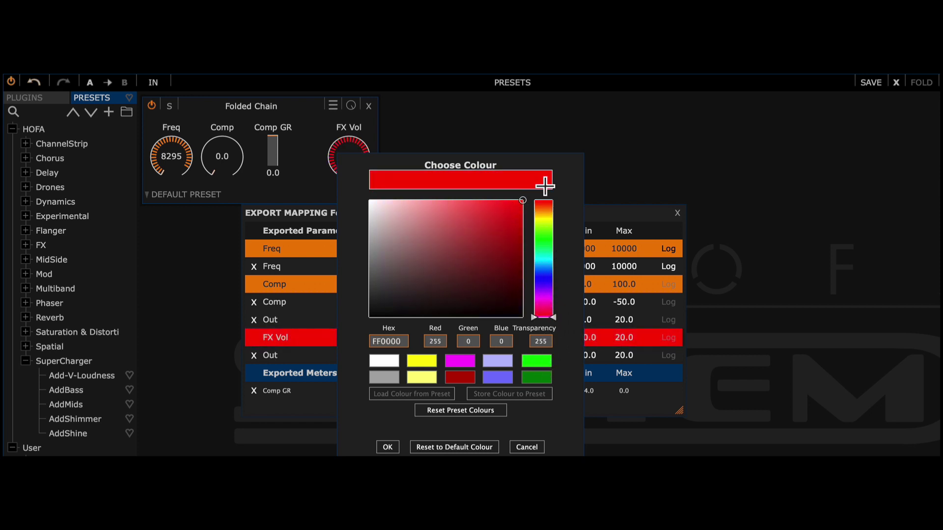
{"action": "left_click", "coordinate": [388, 447]}
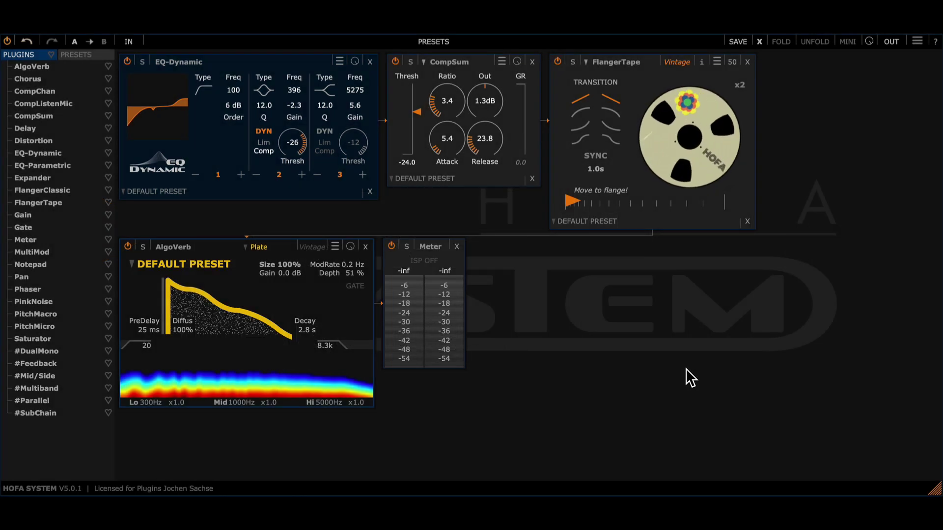
Select all five plugins in the chain and fold them into one folder.
{"action": "left_click_drag", "start_coordinate": [688, 369], "coordinate": [328, 140]}
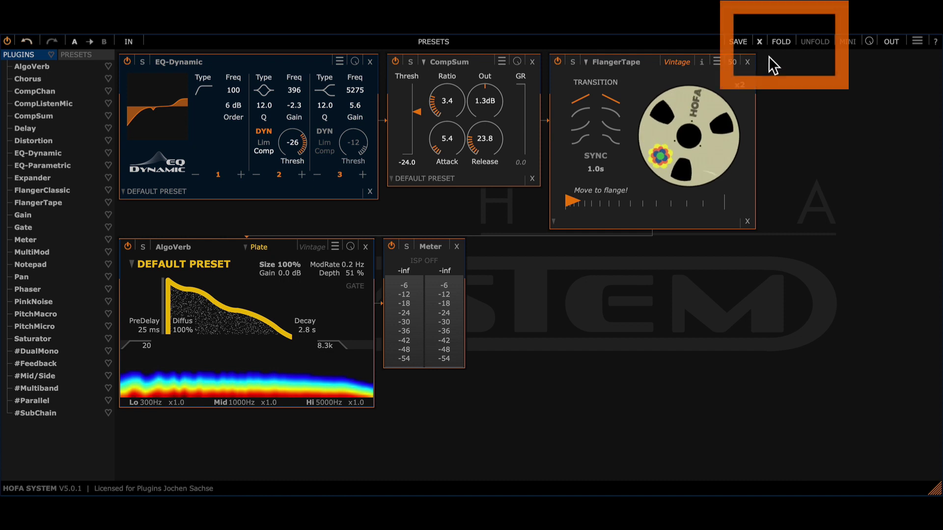
{"action": "left_click", "coordinate": [779, 43]}
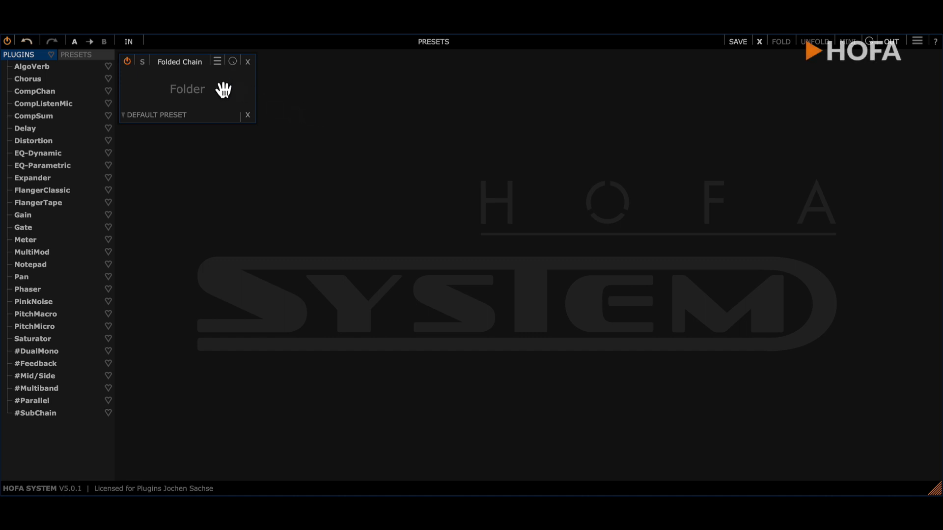
Open the Folded Chain folder to reveal EQ-Dynamic, CompSum, FlangerTape, AlgoVerb and Meter.
{"action": "double_click", "coordinate": [183, 88]}
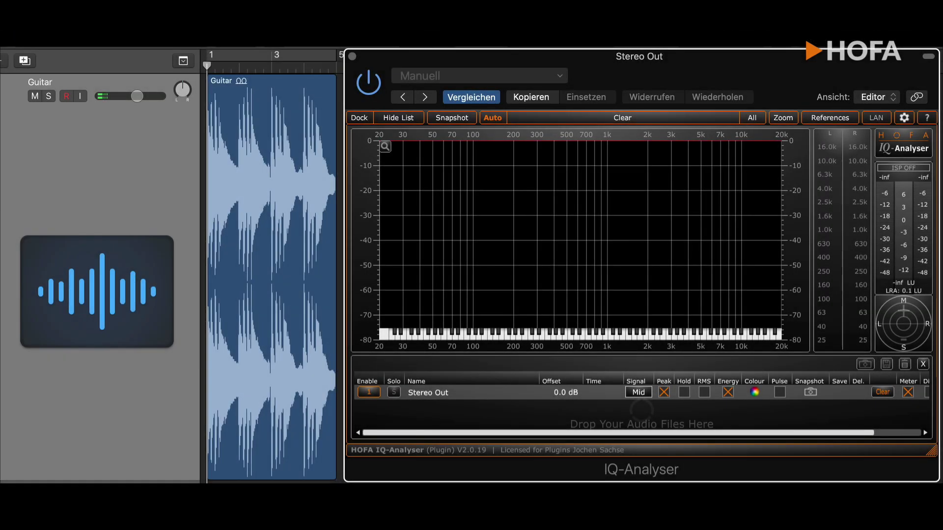
Start playback of the Guitar track so IQ-Analyser shows its spectrum.
{"action": "key", "text": "space"}
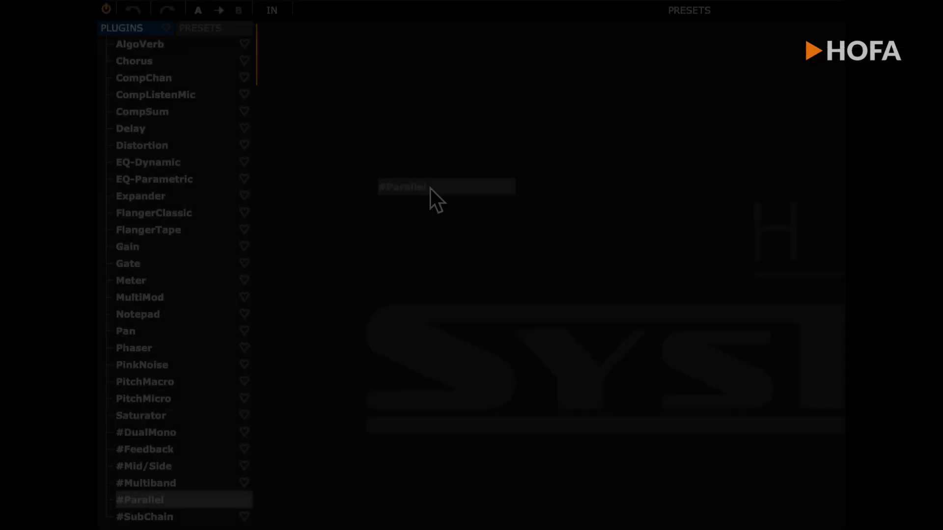
Create a Parallel container with EQ-Parametric, then add CompSum and Gain beside it.
{"action": "left_click_drag", "start_coordinate": [430, 189], "coordinate": [430, 188]}
{"action": "left_click_drag", "start_coordinate": [154, 178], "coordinate": [344, 98]}
{"action": "left_click_drag", "start_coordinate": [143, 111], "coordinate": [479, 132]}
{"action": "left_click_drag", "start_coordinate": [128, 246], "coordinate": [658, 163]}
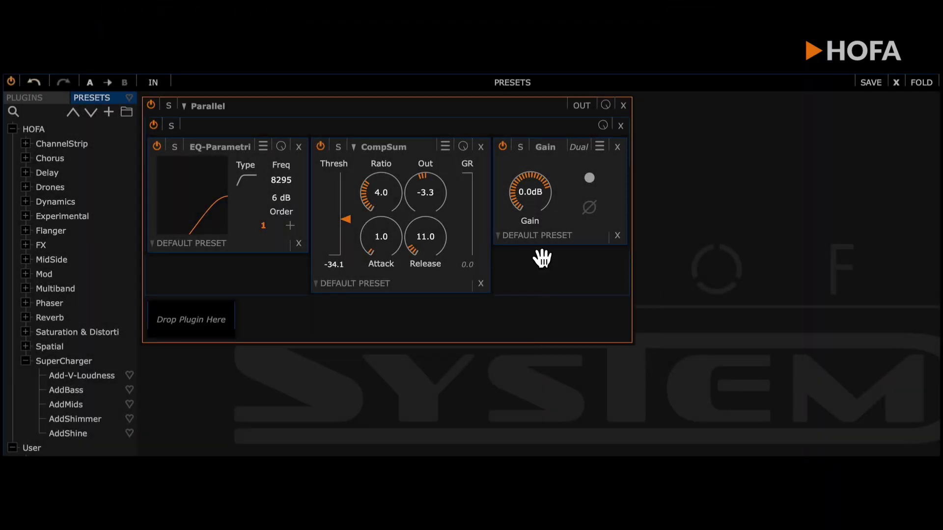
Fold the Parallel chain, open it, and export the EQ frequency as Freq.
{"action": "left_click", "coordinate": [913, 84]}
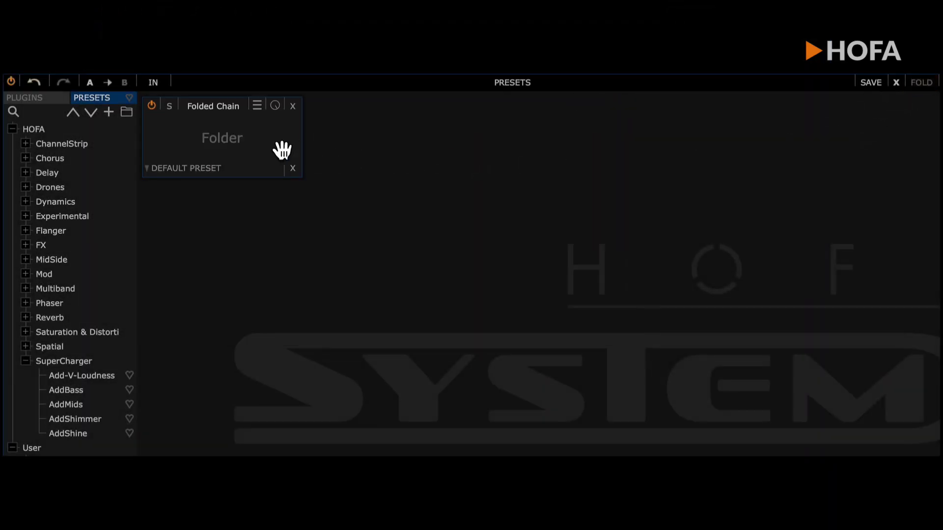
{"action": "left_click", "coordinate": [251, 147]}
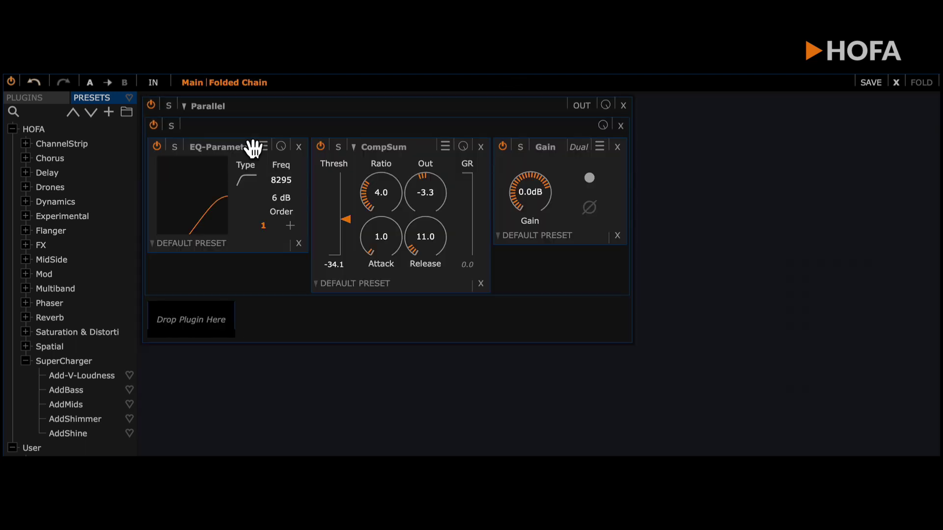
{"action": "right_click", "coordinate": [281, 181]}
{"action": "mouse_move", "coordinate": [368, 247]}
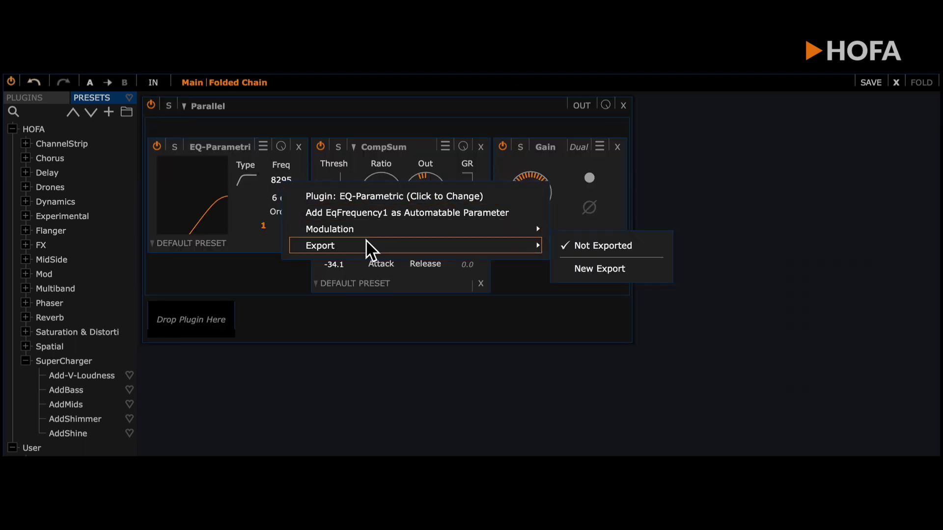
{"action": "left_click", "coordinate": [592, 269]}
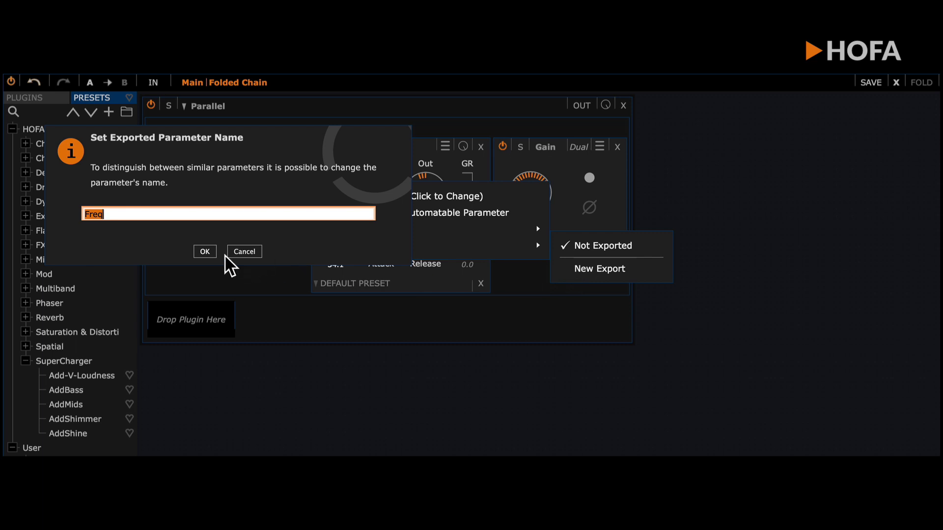
{"action": "left_click", "coordinate": [208, 252]}
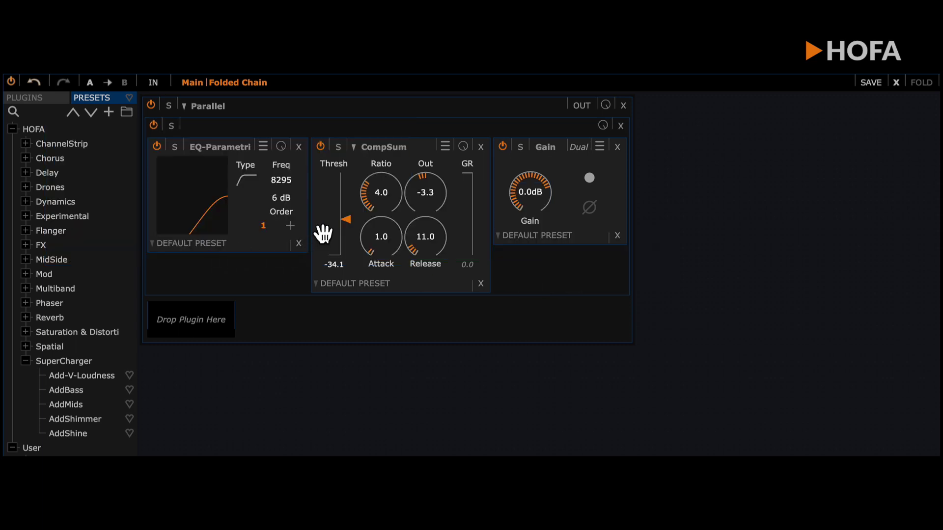
Export the CompSum threshold as a new parameter named Comp.
{"action": "right_click", "coordinate": [347, 221]}
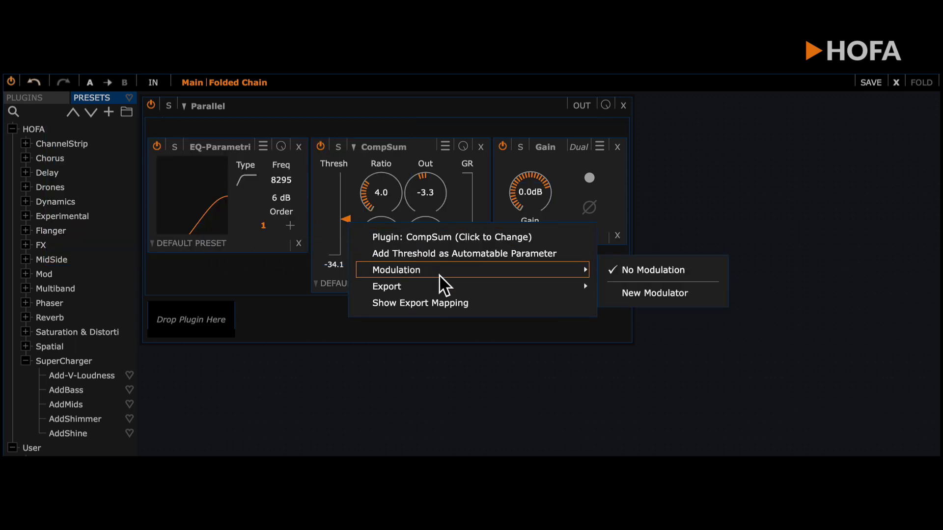
{"action": "mouse_move", "coordinate": [444, 287]}
{"action": "left_click", "coordinate": [651, 333]}
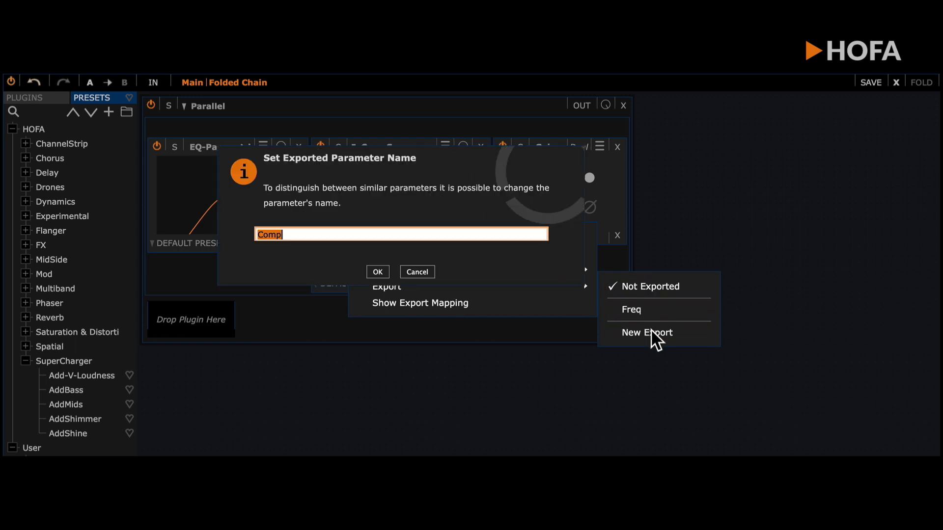
{"action": "left_click", "coordinate": [378, 273]}
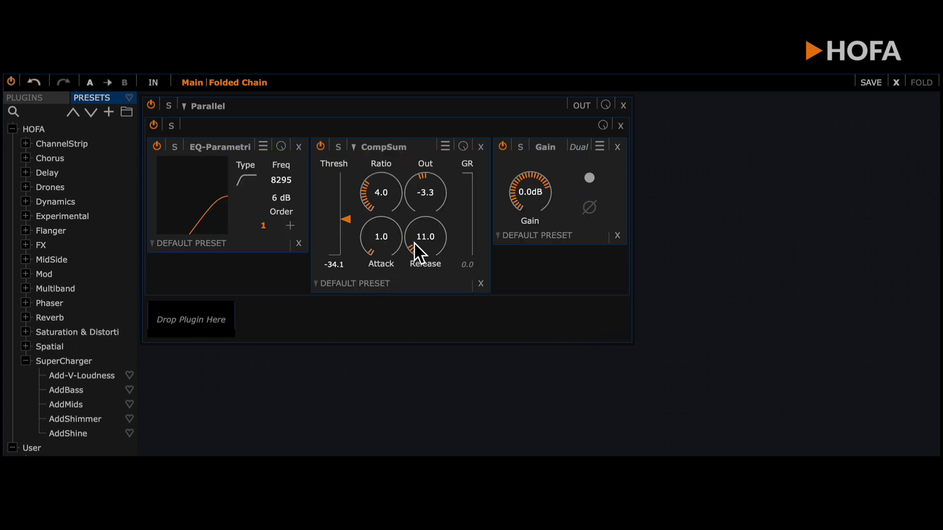
Export the CompSum Out knob to the Folded Chain panel.
{"action": "right_click", "coordinate": [430, 197]}
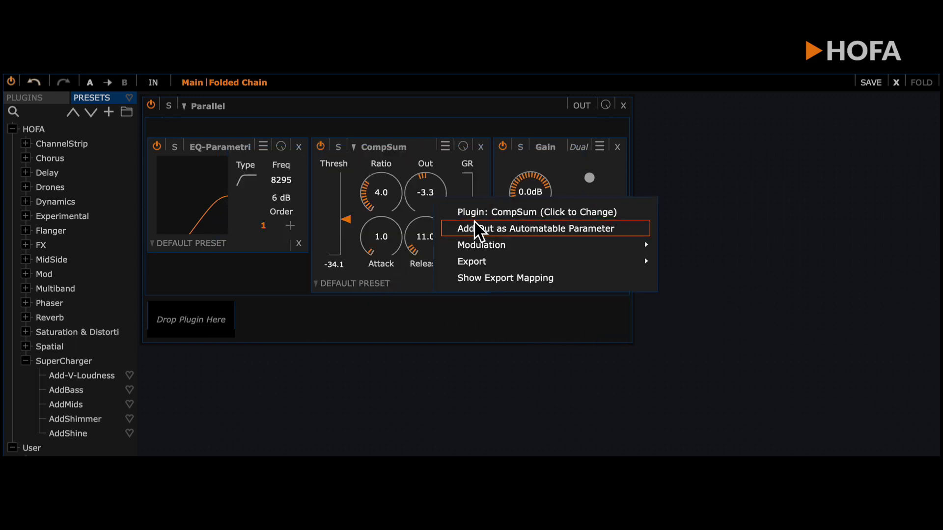
{"action": "mouse_move", "coordinate": [495, 258]}
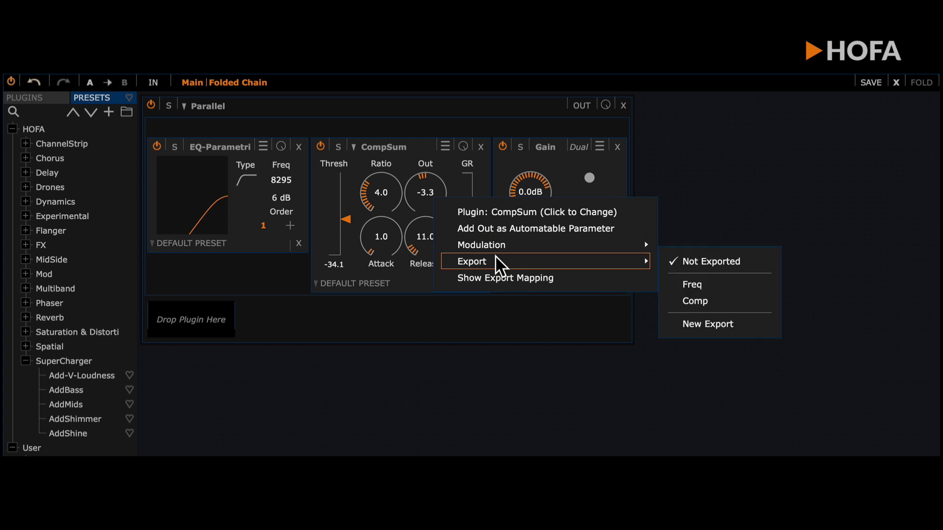
{"action": "left_click", "coordinate": [703, 301]}
{"action": "left_click", "coordinate": [378, 272]}
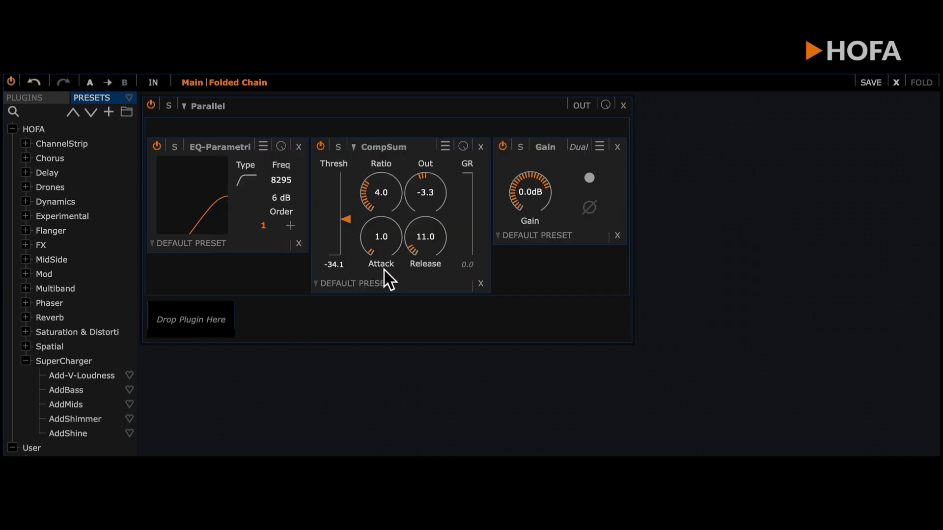
Export the Gain knob as a new control named Out.
{"action": "right_click", "coordinate": [499, 206]}
{"action": "left_click", "coordinate": [533, 204]}
{"action": "right_click", "coordinate": [534, 199]}
{"action": "mouse_move", "coordinate": [725, 268]}
{"action": "left_click", "coordinate": [795, 323]}
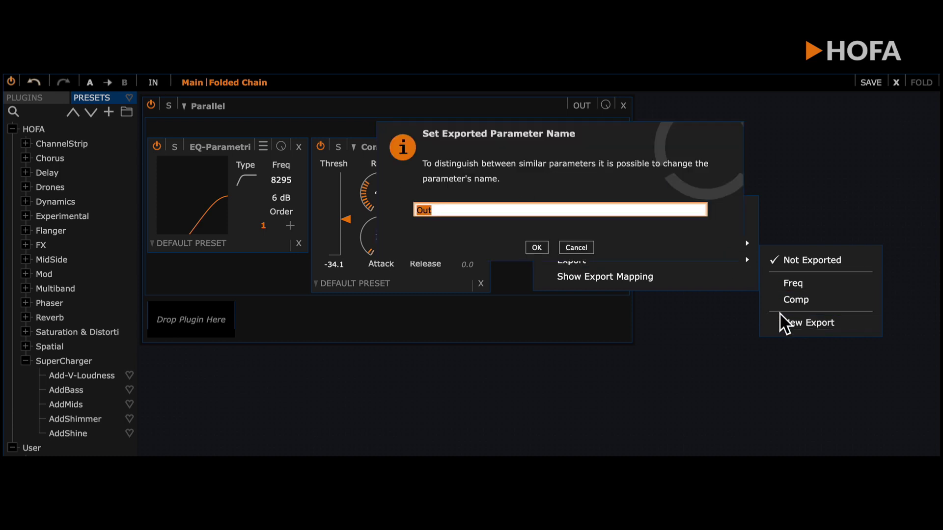
{"action": "key", "text": "Return"}
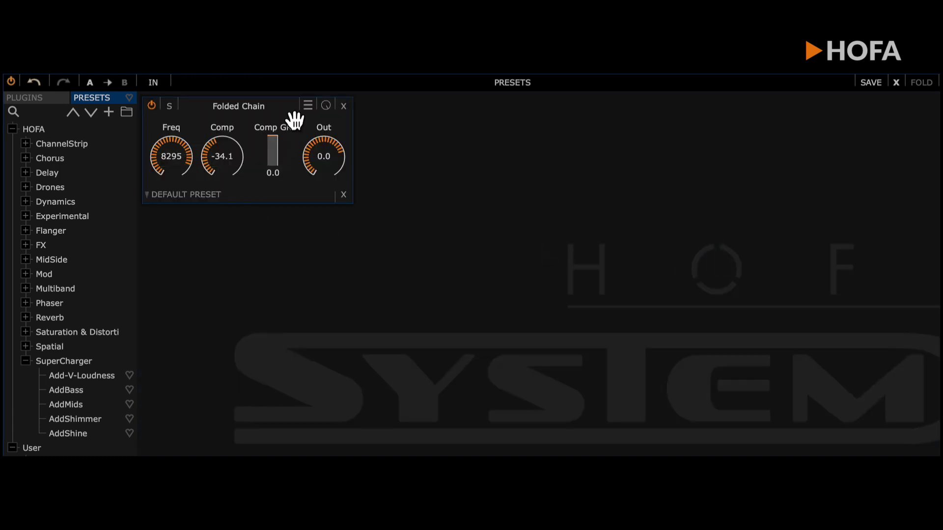
Reposition the Out control within the Folded Chain panel using Item Positioning.
{"action": "left_click", "coordinate": [307, 106]}
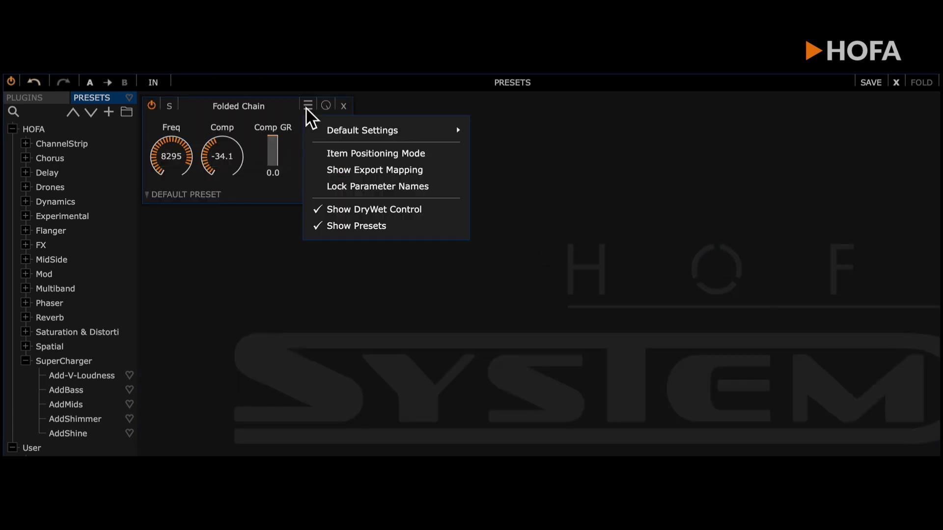
{"action": "left_click", "coordinate": [378, 154]}
{"action": "left_click_drag", "start_coordinate": [326, 154], "coordinate": [354, 157]}
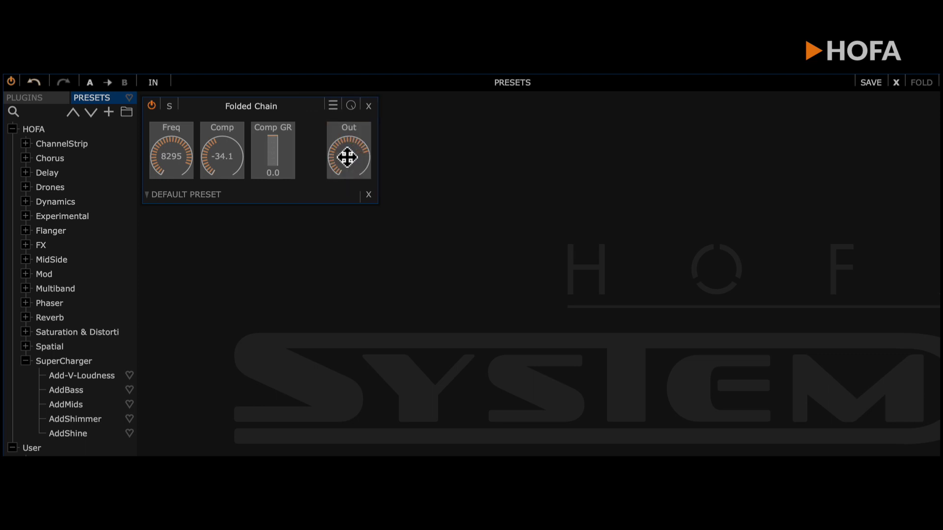
In Export Mapping, set the Comp range values to 100, -10, -50, 0 and 20.
{"action": "left_click", "coordinate": [350, 105]}
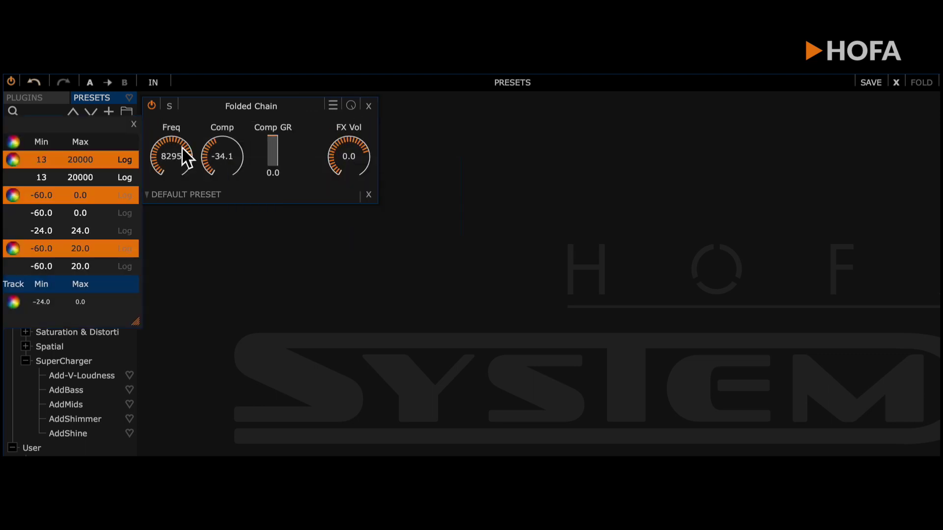
{"action": "left_click", "coordinate": [621, 283]}
{"action": "type", "text": "100"}
{"action": "key", "text": "Tab"}
{"action": "type", "text": "-10"}
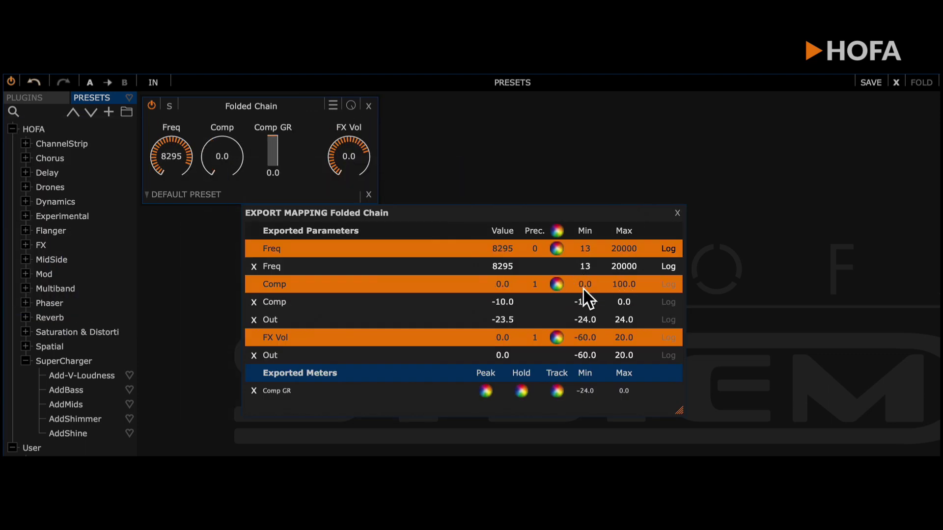
{"action": "key", "text": "Tab"}
{"action": "type", "text": "-50"}
{"action": "key", "text": "Tab"}
{"action": "type", "text": "0"}
Remap the Freq range to a minimum of 1000 and maximum of 10000.
{"action": "key", "text": "Tab"}
{"action": "type", "text": "20"}
{"action": "left_click", "coordinate": [585, 248]}
{"action": "type", "text": "1000"}
{"action": "key", "text": "Tab"}
{"action": "type", "text": "10000"}
{"action": "key", "text": "Tab"}
{"action": "type", "text": "1000"}
{"action": "key", "text": "Tab"}
Set the FX Vol control's colour to red and confirm the mapping.
{"action": "left_click", "coordinate": [556, 337]}
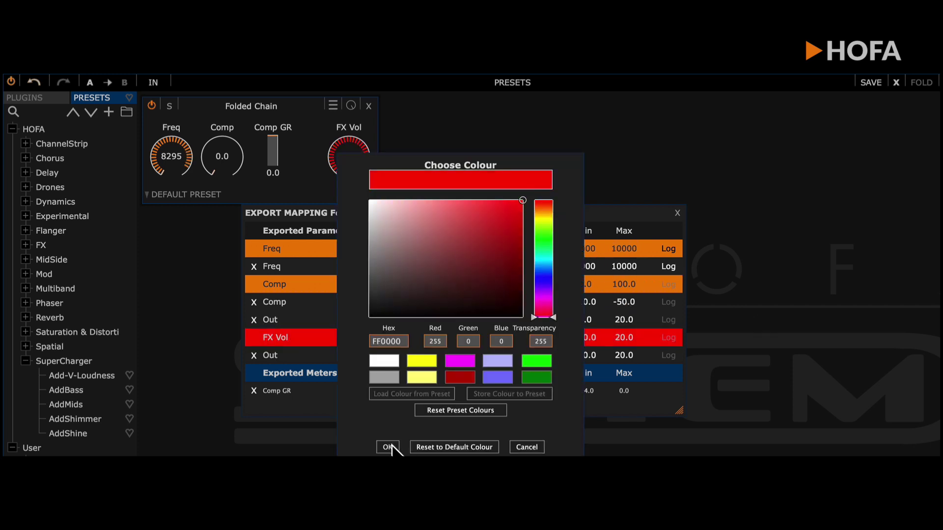
{"action": "left_click", "coordinate": [388, 446]}
{"action": "left_click", "coordinate": [677, 212]}
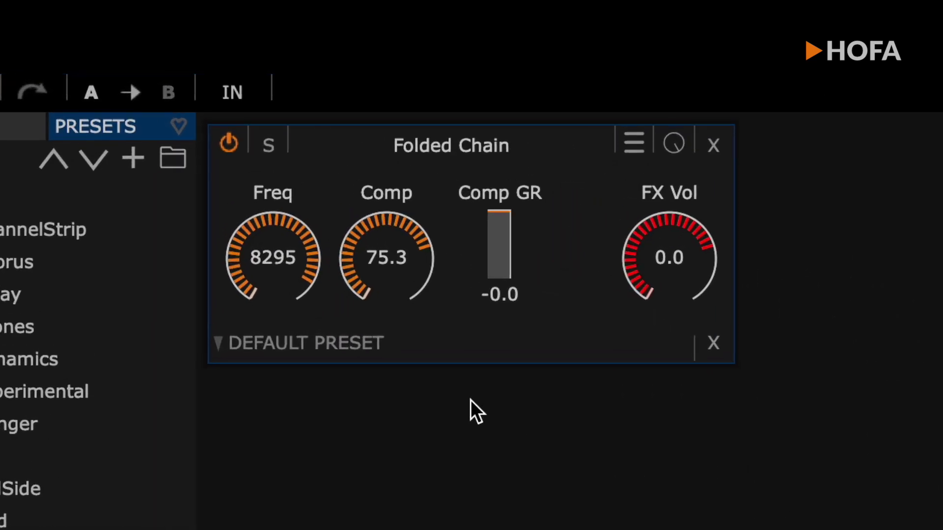
Dial in Freq 6730 and FX Vol 4.1, toggling bypass off and on to compare.
{"action": "left_click_drag", "start_coordinate": [285, 251], "coordinate": [308, 471]}
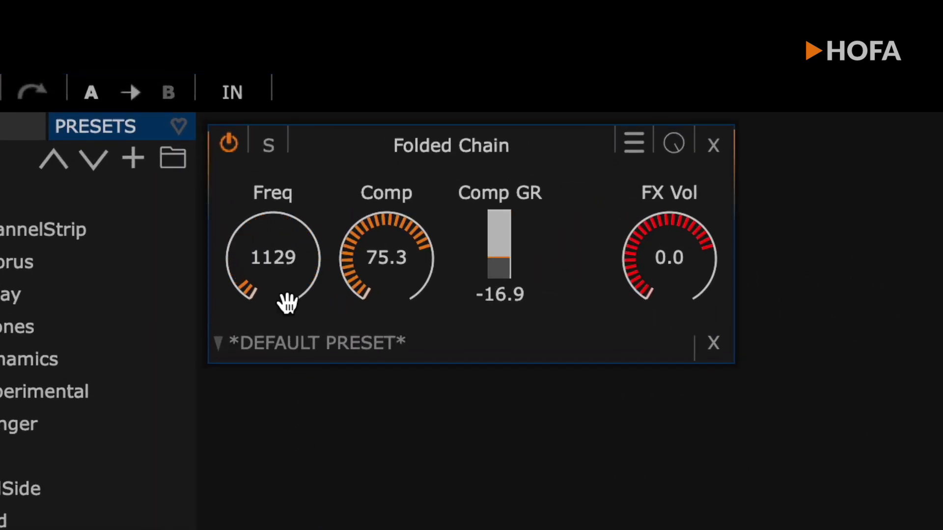
{"action": "left_click_drag", "start_coordinate": [288, 236], "coordinate": [299, 0]}
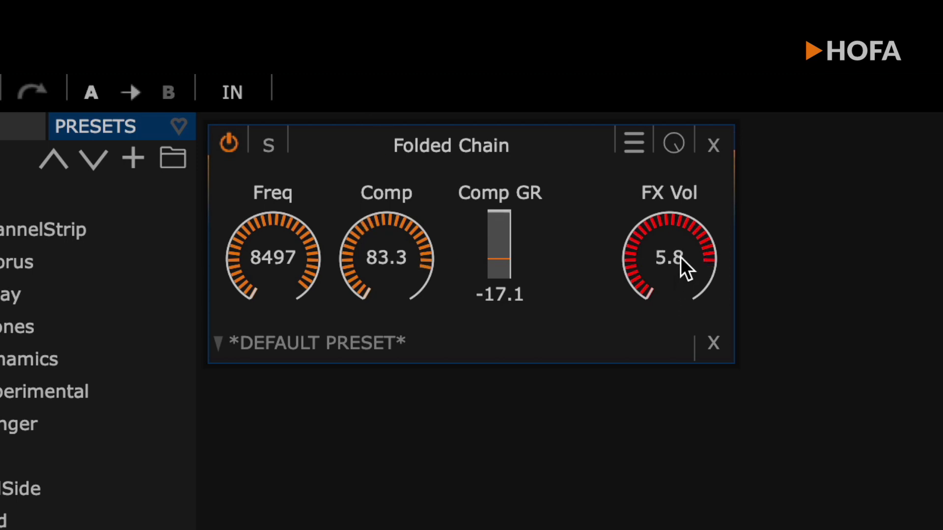
{"action": "left_click_drag", "start_coordinate": [680, 258], "coordinate": [680, 268]}
{"action": "left_click", "coordinate": [233, 145]}
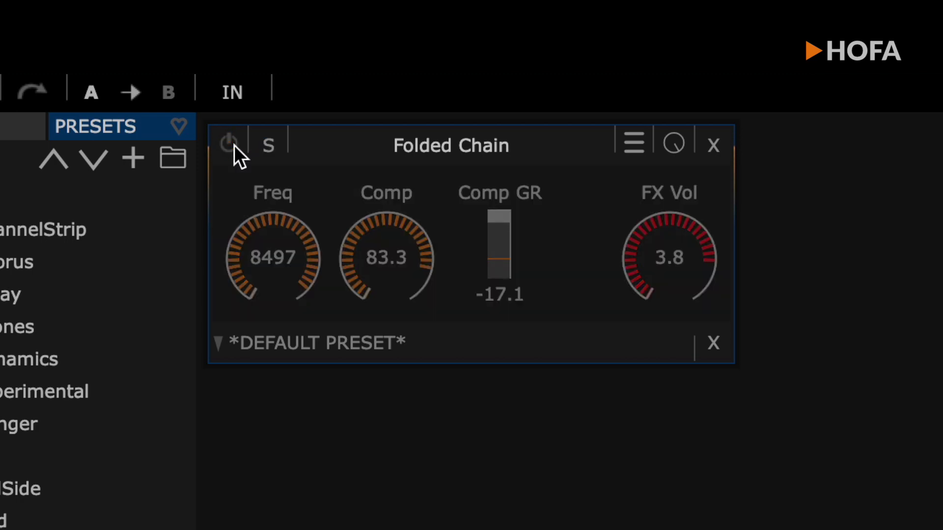
{"action": "left_click", "coordinate": [233, 146]}
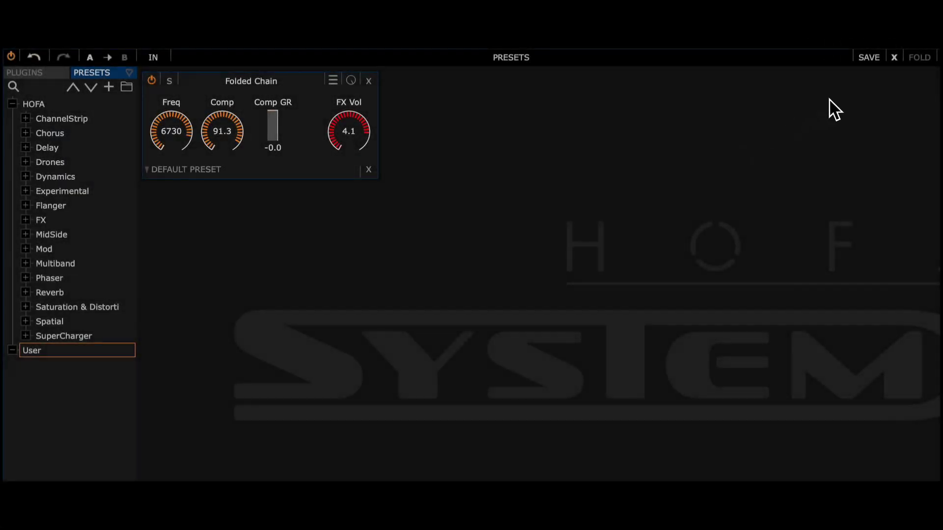
Save the settings as user preset 'Sparkle EQ' and load it as a second chain module.
{"action": "left_click", "coordinate": [874, 62]}
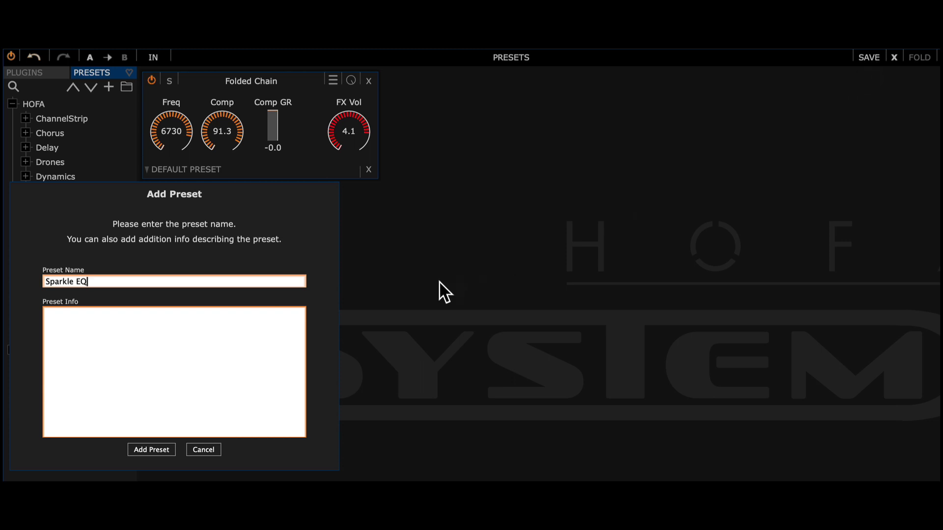
{"action": "left_click", "coordinate": [159, 446]}
{"action": "left_click_drag", "start_coordinate": [56, 366], "coordinate": [498, 174]}
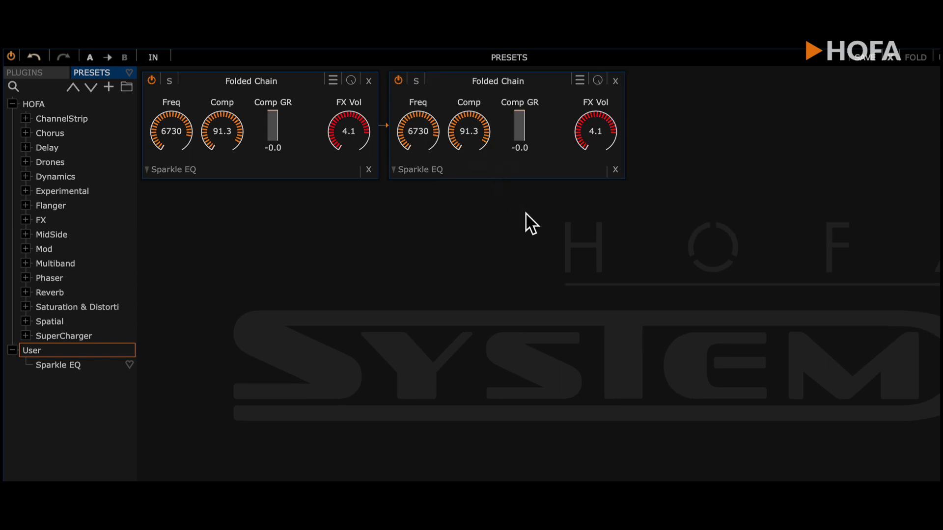
Remove the duplicate Folded Chain, make the inner EQ low-pass, and lengthen CompSum attack and release.
{"action": "left_click", "coordinate": [617, 81]}
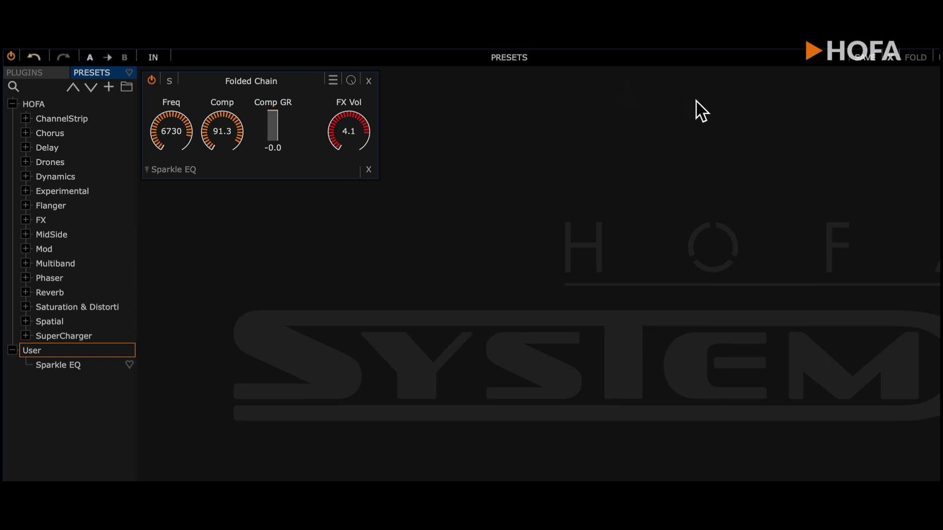
{"action": "double_click", "coordinate": [307, 126]}
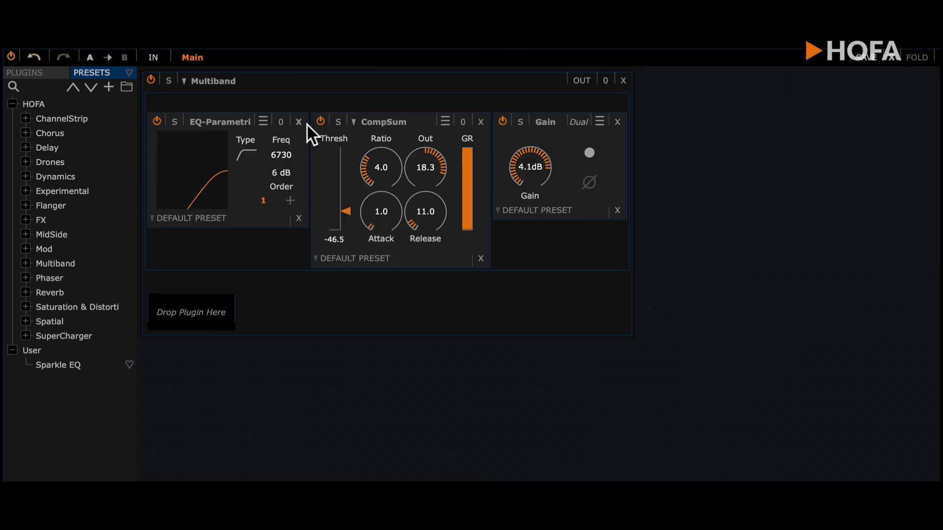
{"action": "left_click", "coordinate": [245, 142]}
{"action": "left_click", "coordinate": [247, 142]}
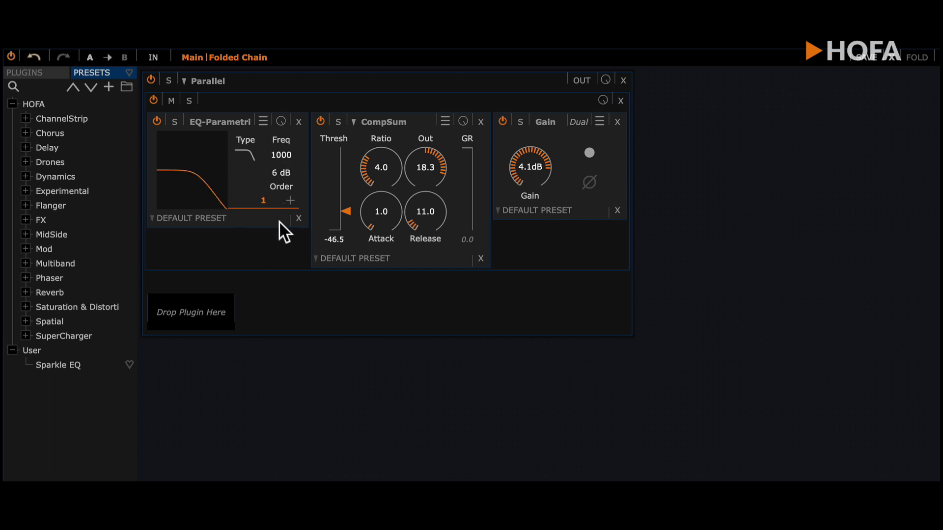
{"action": "left_click_drag", "start_coordinate": [393, 221], "coordinate": [446, 152]}
{"action": "double_click", "coordinate": [460, 185]}
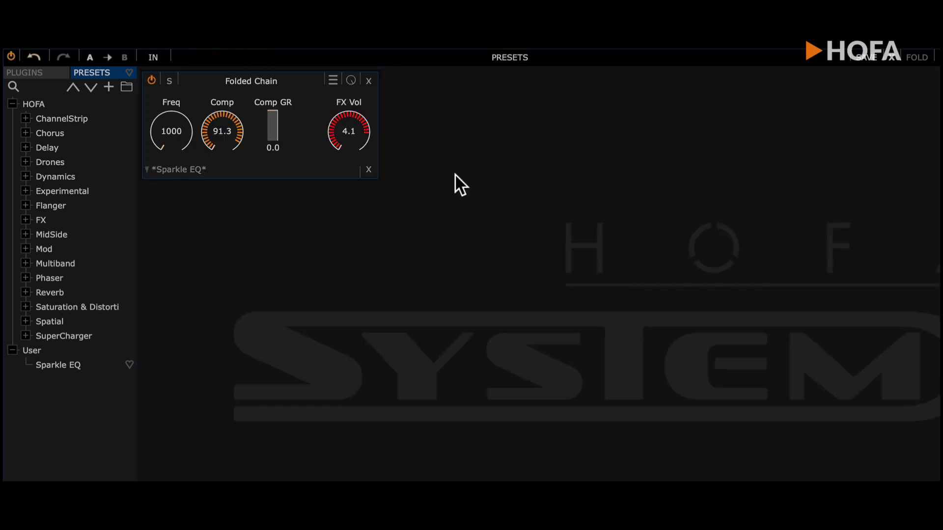
Remap the Freq control's export range to 13–1000 and set Comp to 56.1.
{"action": "right_click", "coordinate": [168, 137]}
{"action": "left_click", "coordinate": [246, 196]}
{"action": "left_click", "coordinate": [111, 118]}
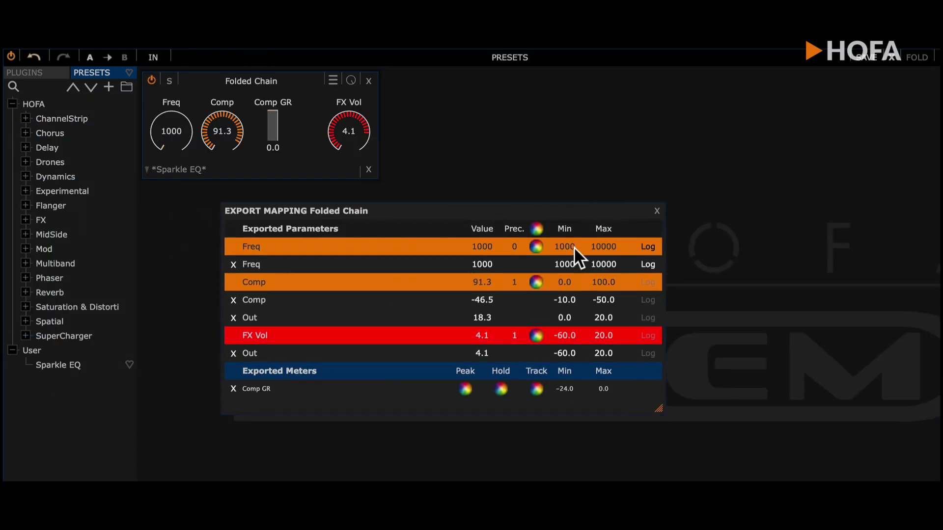
{"action": "key", "text": "BackSpace"}
{"action": "key", "text": "BackSpace"}
{"action": "key", "text": "Escape"}
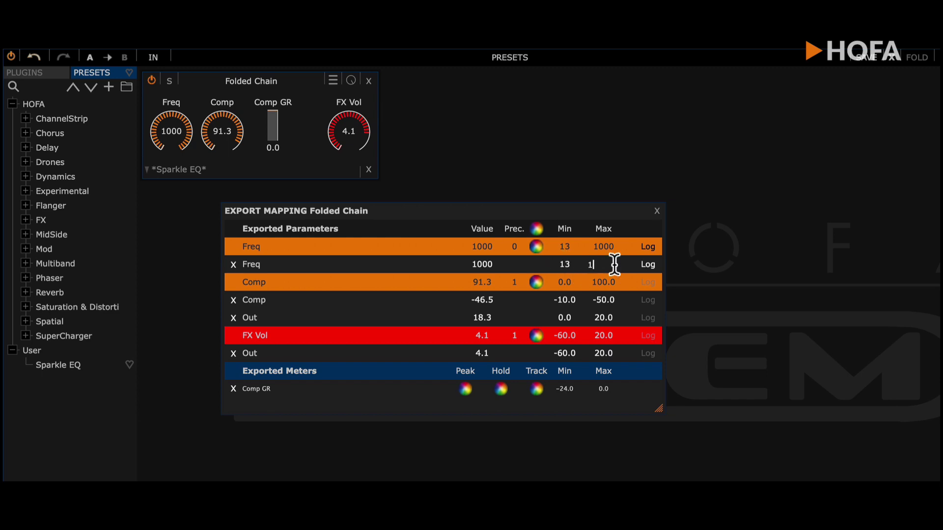
{"action": "left_click", "coordinate": [657, 211]}
{"action": "left_click_drag", "start_coordinate": [238, 130], "coordinate": [226, 195]}
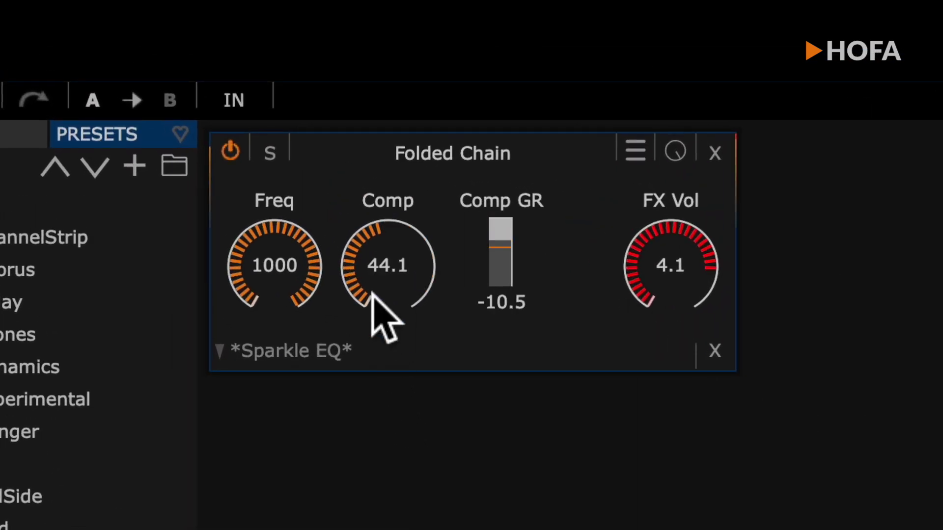
{"action": "left_click_drag", "start_coordinate": [372, 295], "coordinate": [410, 243]}
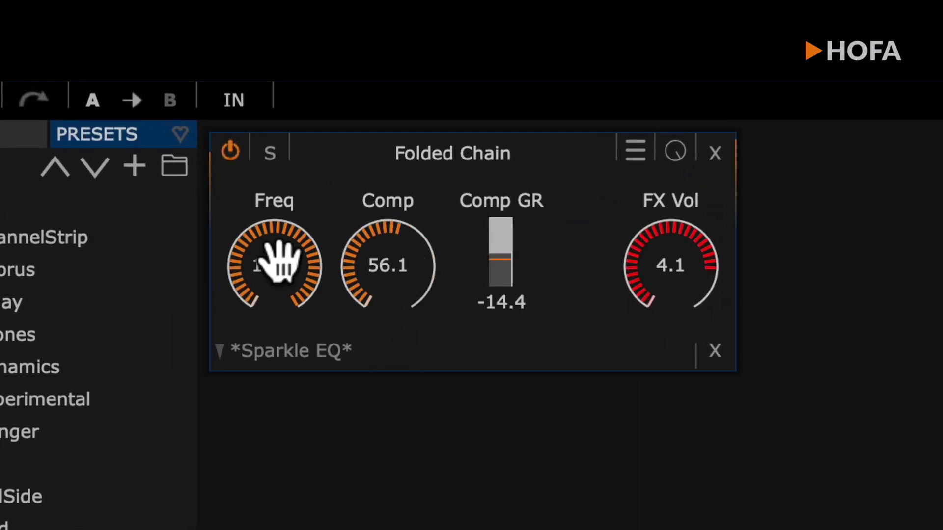
Lower Freq, set FX Vol to 6.0, and compare by bypassing and re-enabling the Folded Chain.
{"action": "left_click_drag", "start_coordinate": [280, 264], "coordinate": [280, 479]}
{"action": "mouse_move", "coordinate": [666, 280]}
{"action": "left_mouse_down"}
{"action": "mouse_move", "coordinate": [665, 305]}
{"action": "mouse_move", "coordinate": [669, 265]}
{"action": "left_mouse_up"}
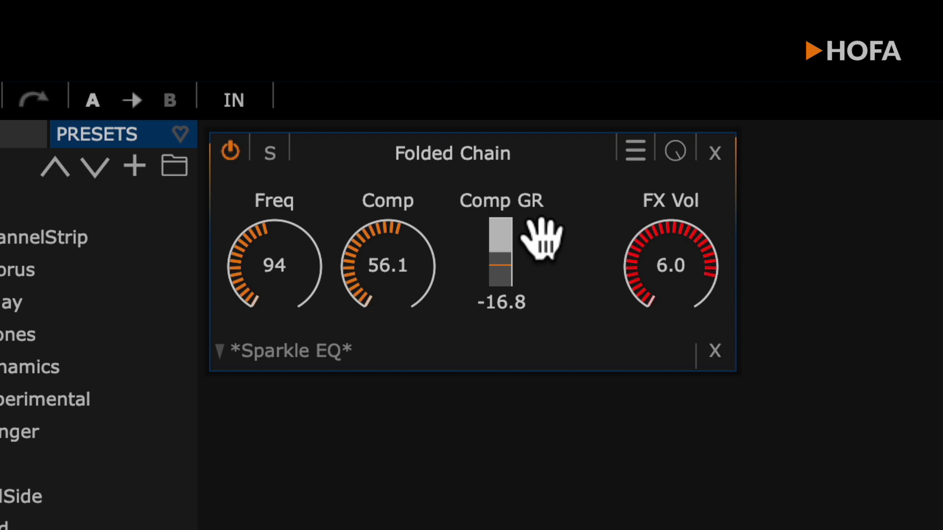
{"action": "left_click", "coordinate": [229, 151]}
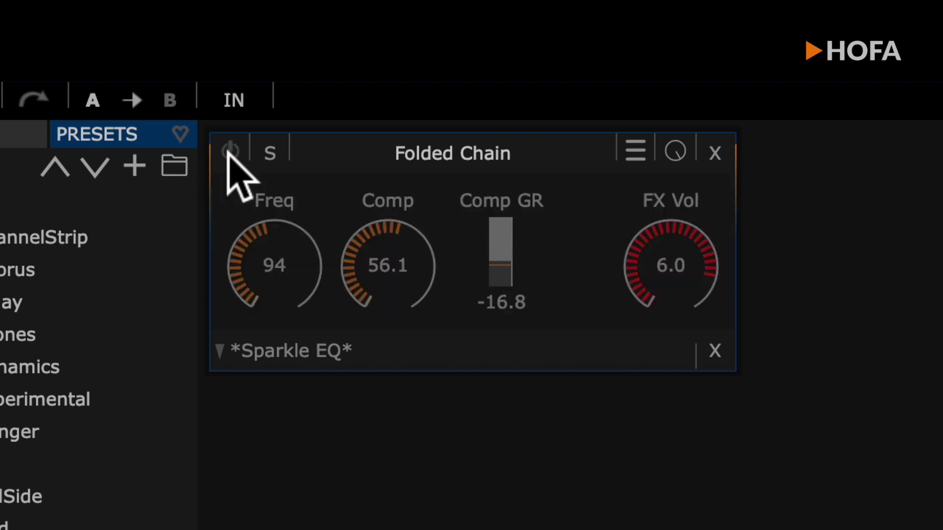
{"action": "left_click", "coordinate": [228, 151]}
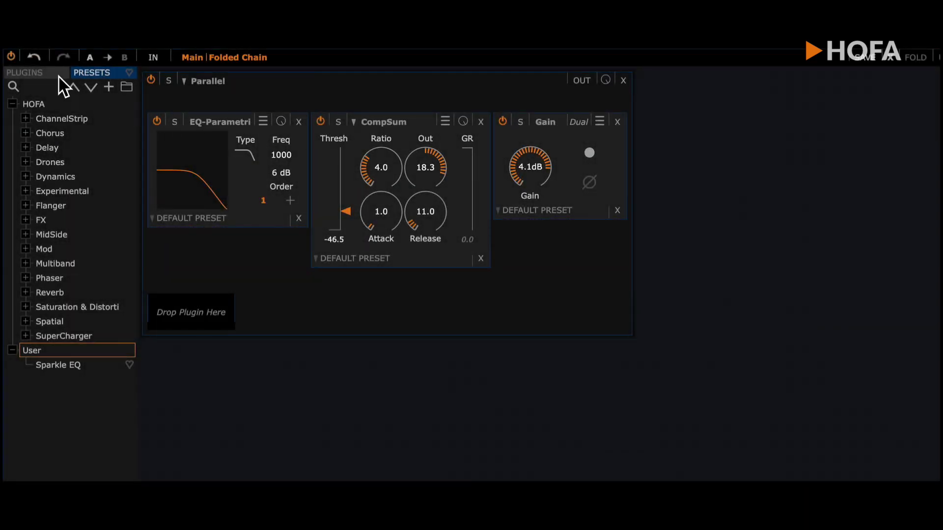
Place EQ-Parametric then Phaser after the Parallel block, fold both into one block, and open it.
{"action": "left_click_drag", "start_coordinate": [52, 202], "coordinate": [648, 199]}
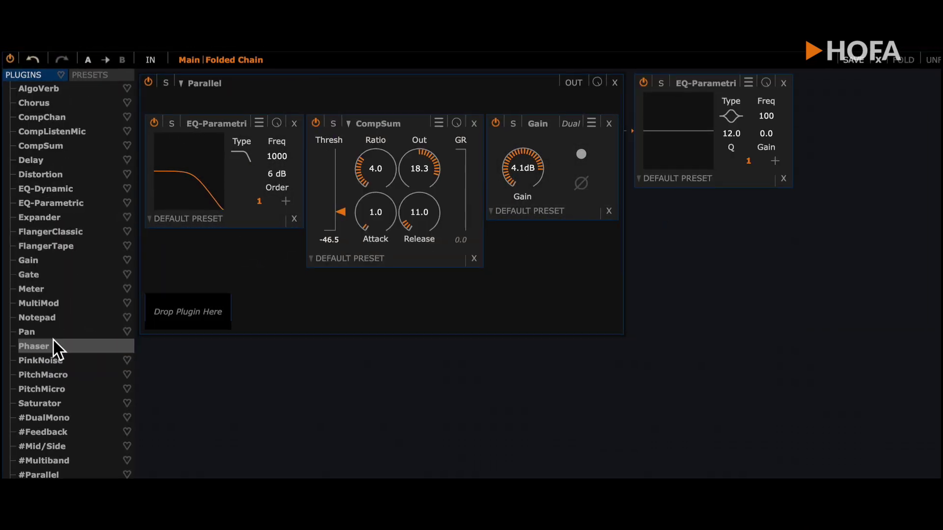
{"action": "left_click_drag", "start_coordinate": [54, 347], "coordinate": [910, 159]}
{"action": "left_click_drag", "start_coordinate": [818, 160], "coordinate": [817, 157]}
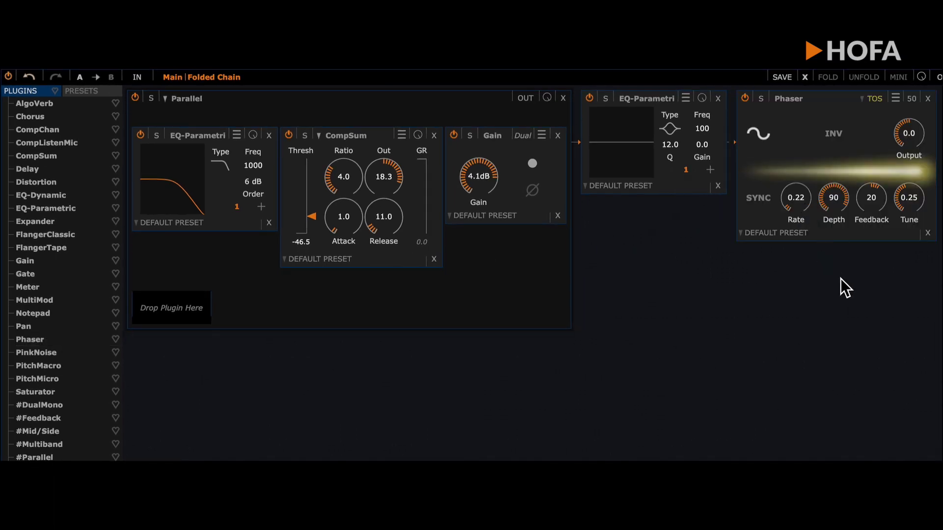
{"action": "left_click", "coordinate": [828, 77]}
{"action": "left_click", "coordinate": [681, 131]}
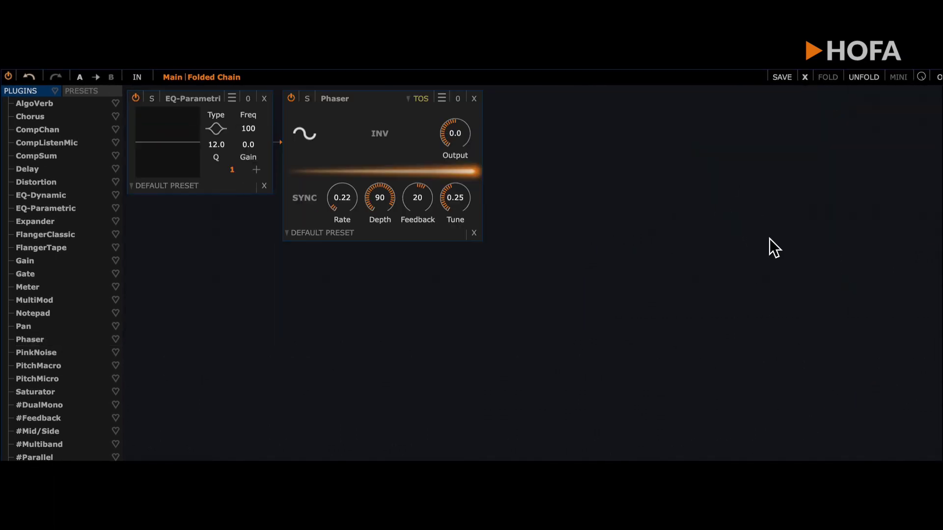